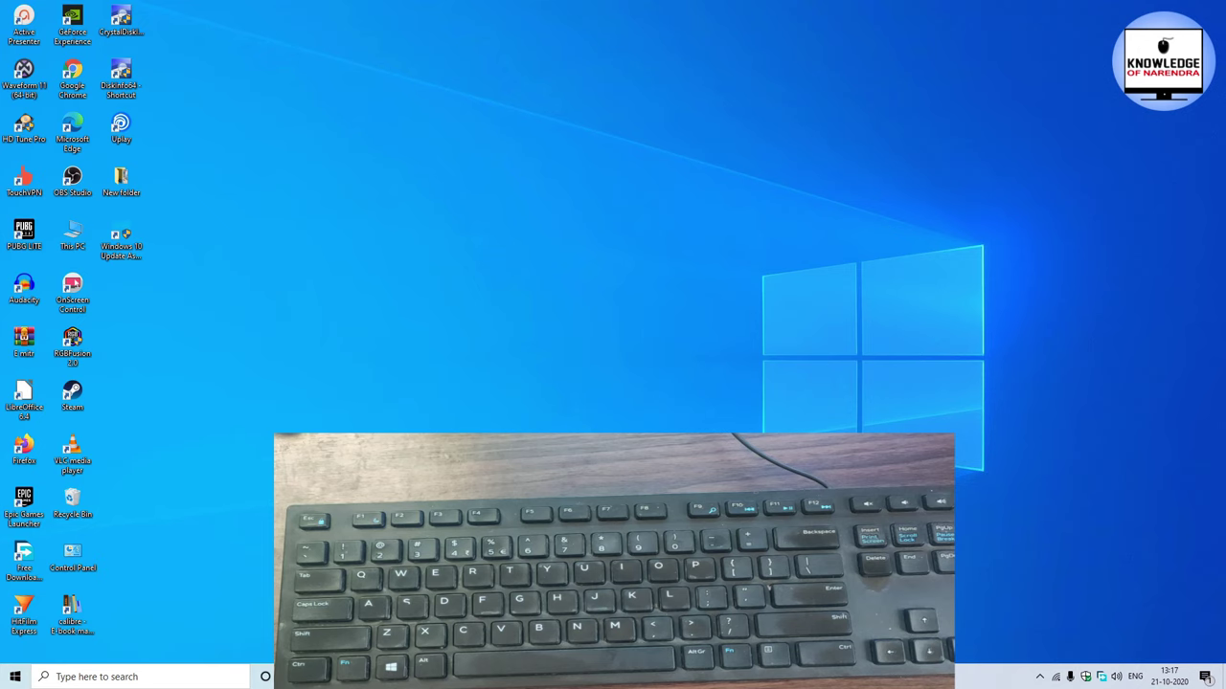
# Enter gfg in the blank Notepad document and save a capture of only the Notepad window.
pyautogui.moveTo(244, 273); pyautogui.dragTo(513, 273)
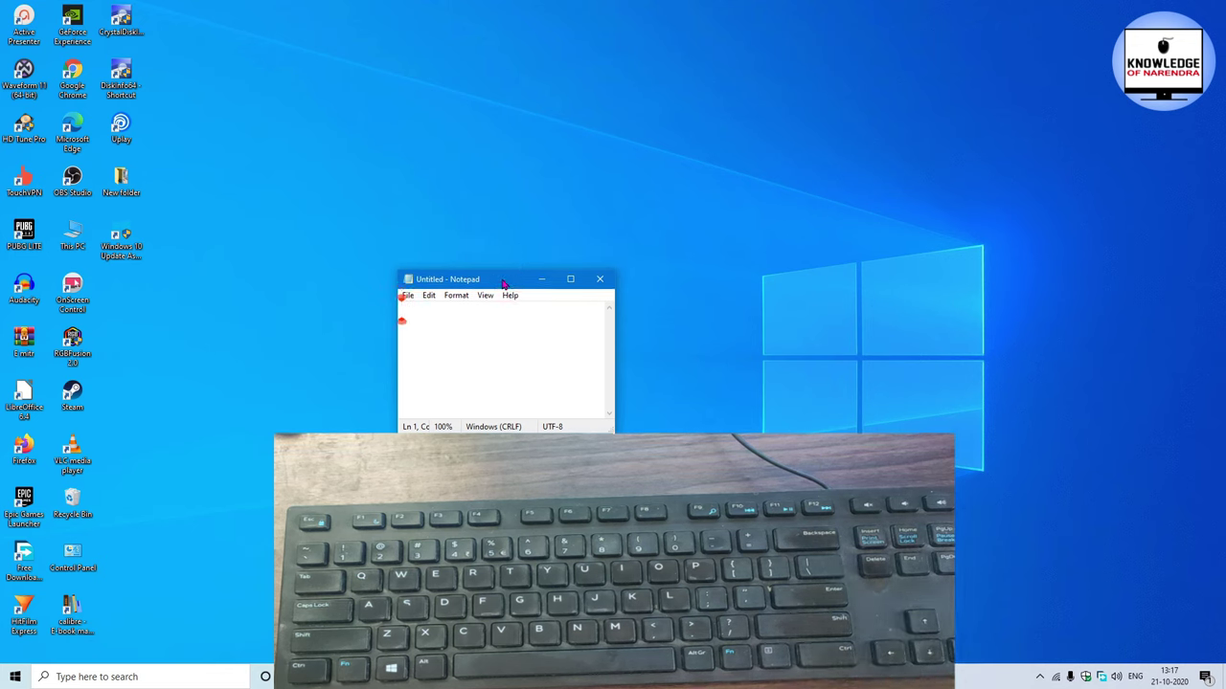
pyautogui.write('gfg')
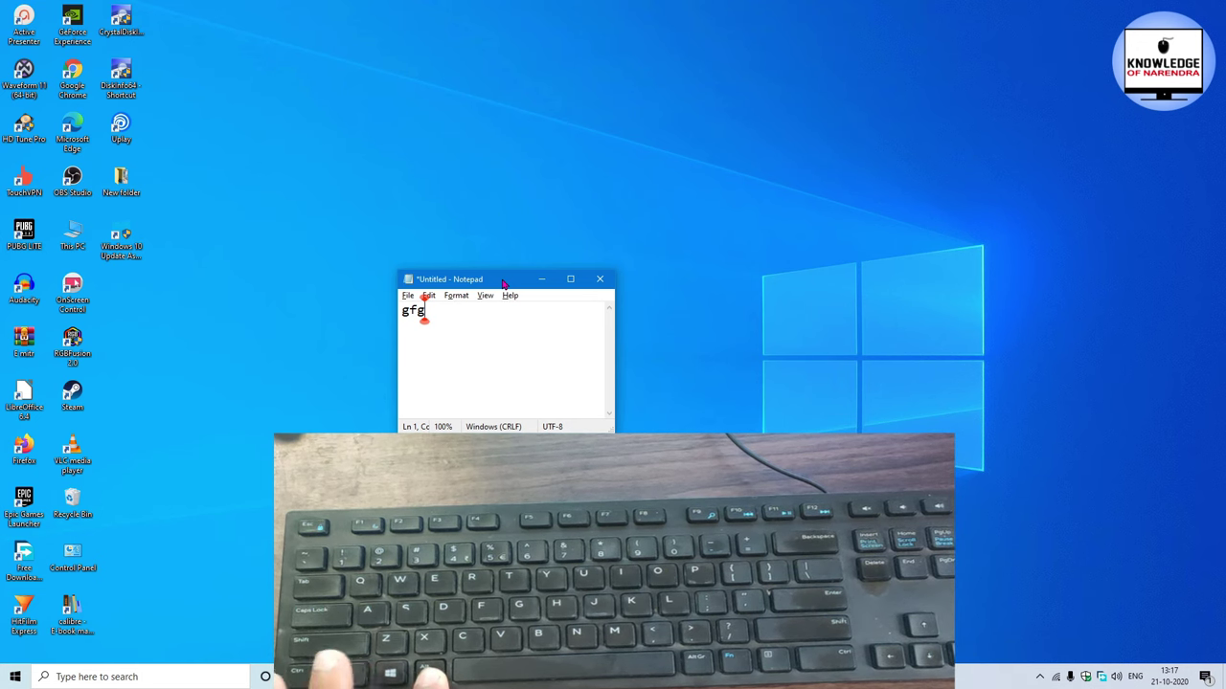
pyautogui.press('alt')
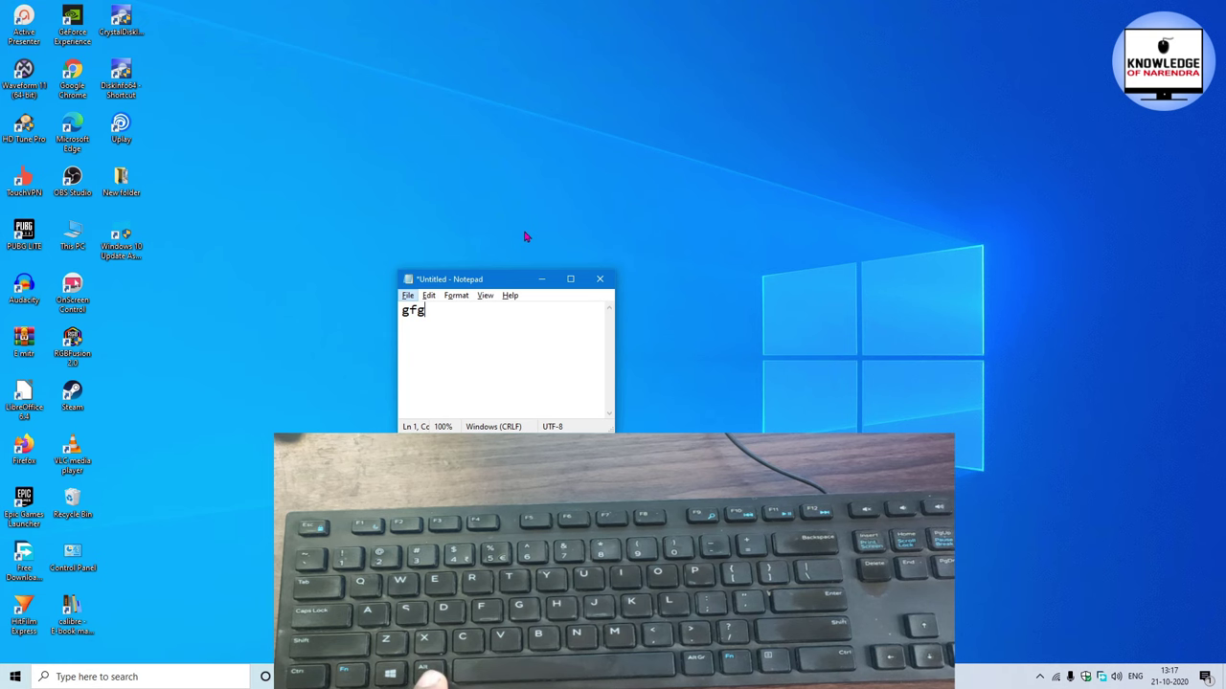
pyautogui.press('alt+super+Print')
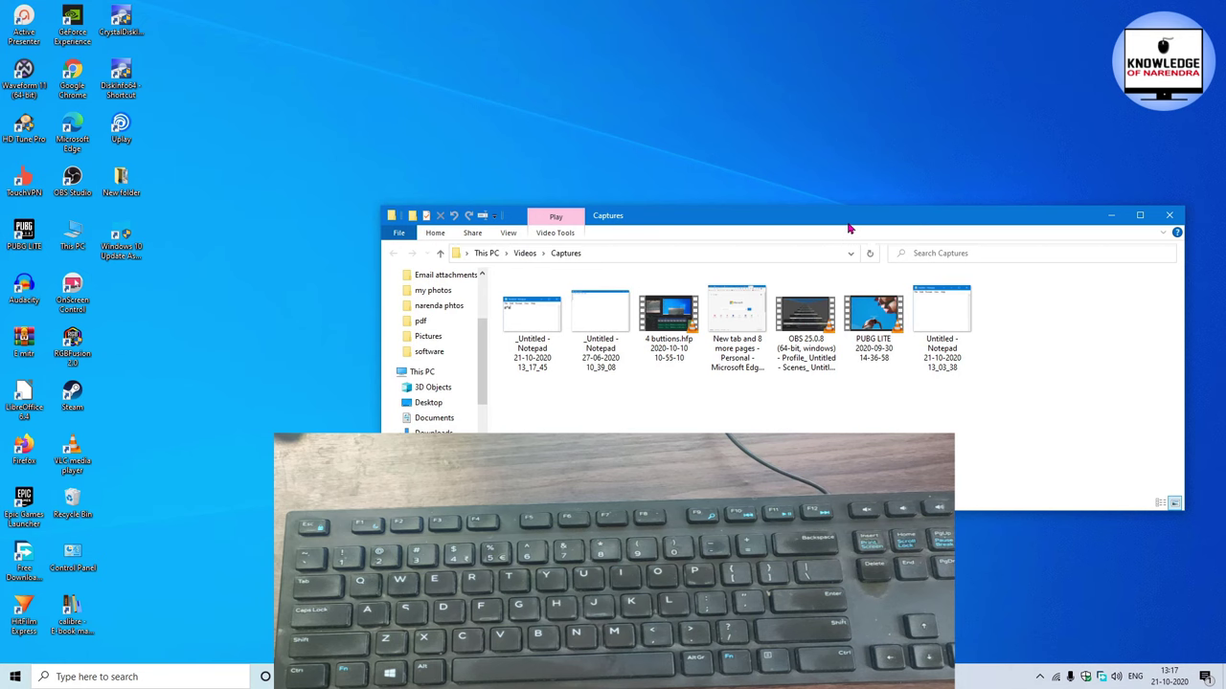
pyautogui.moveTo(847, 224); pyautogui.dragTo(720, 199)
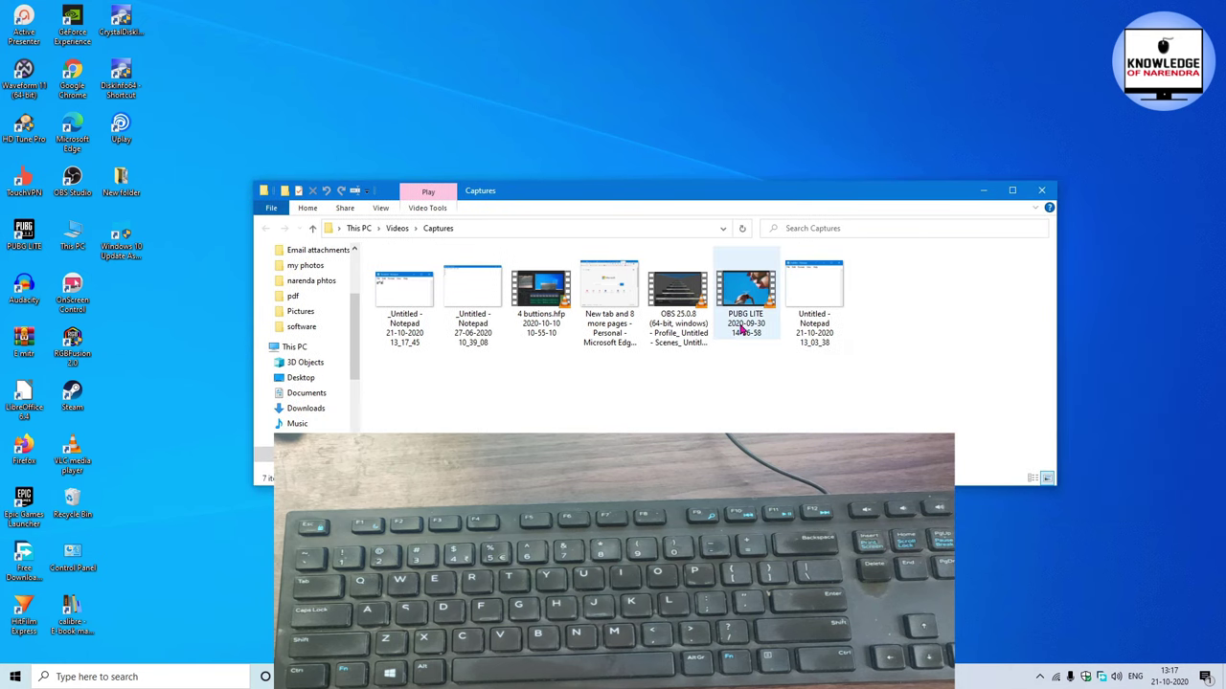
pyautogui.doubleClick(795, 298)
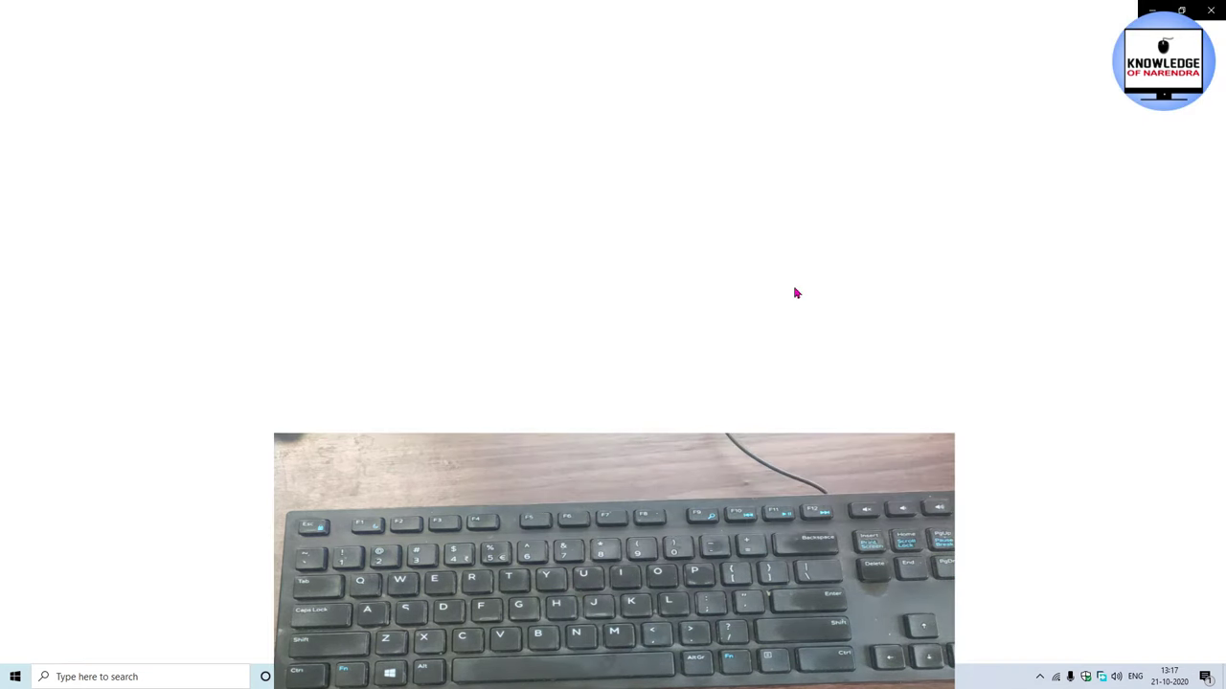
pyautogui.click(1211, 9)
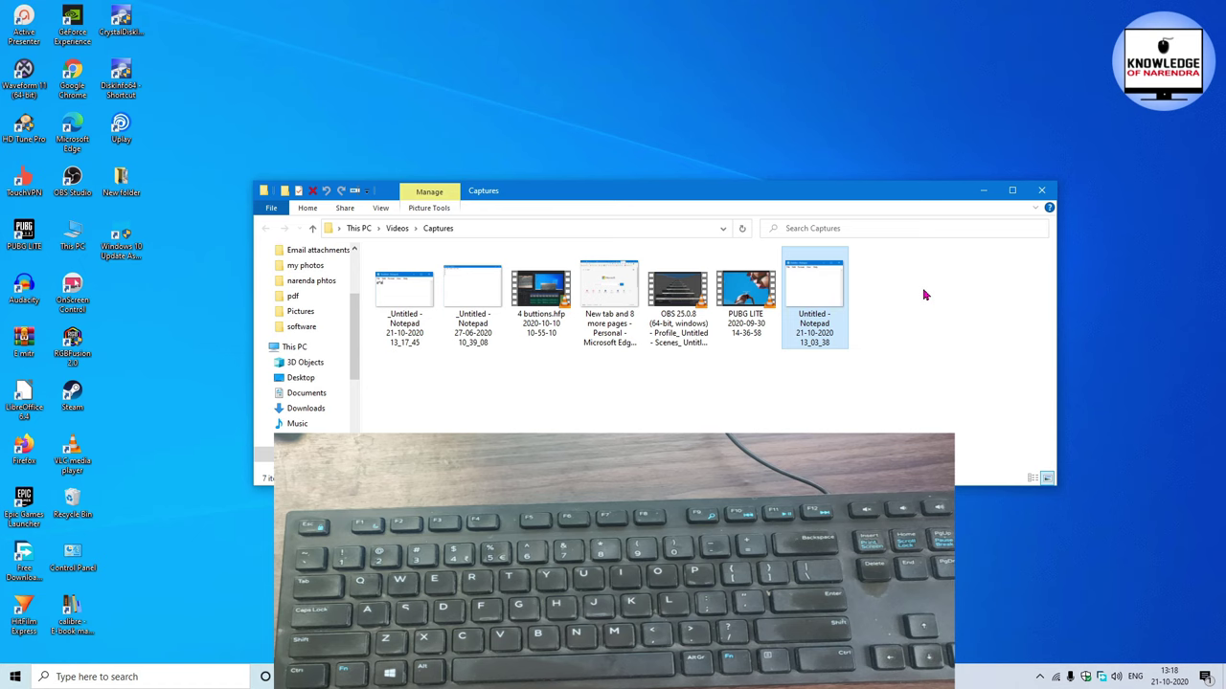
pyautogui.click(983, 191)
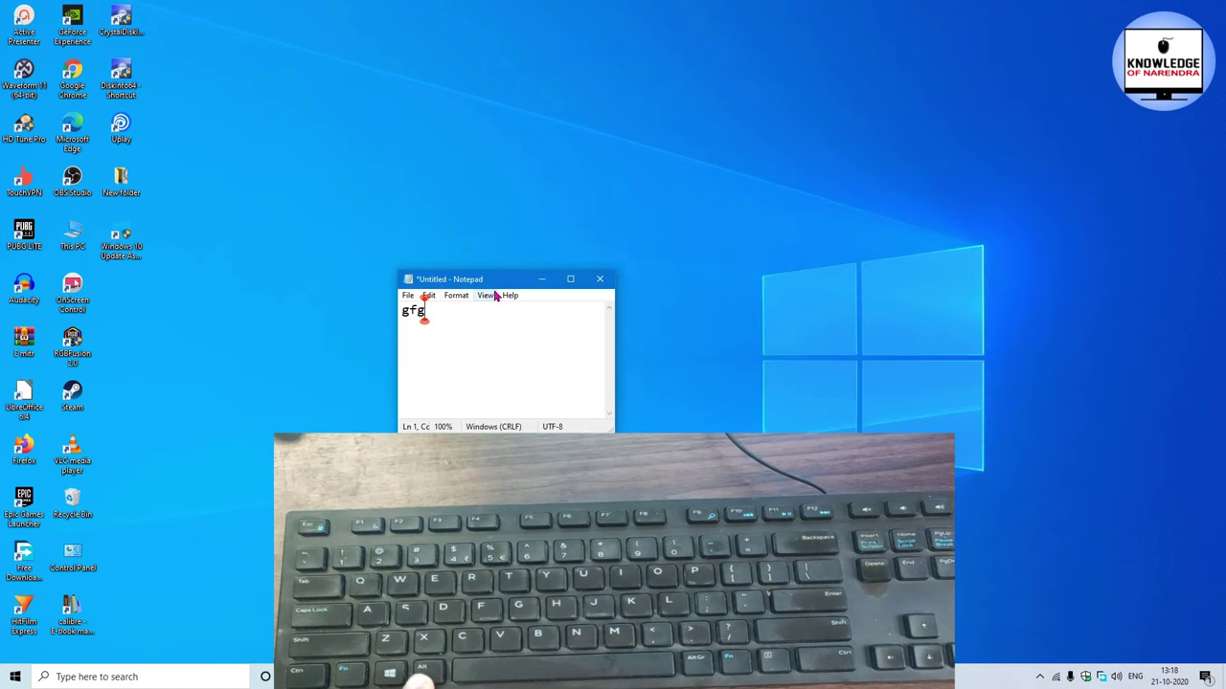
# Take a freeform screen snip running across the Notepad window and the desktop beside it.
pyautogui.press('Print')
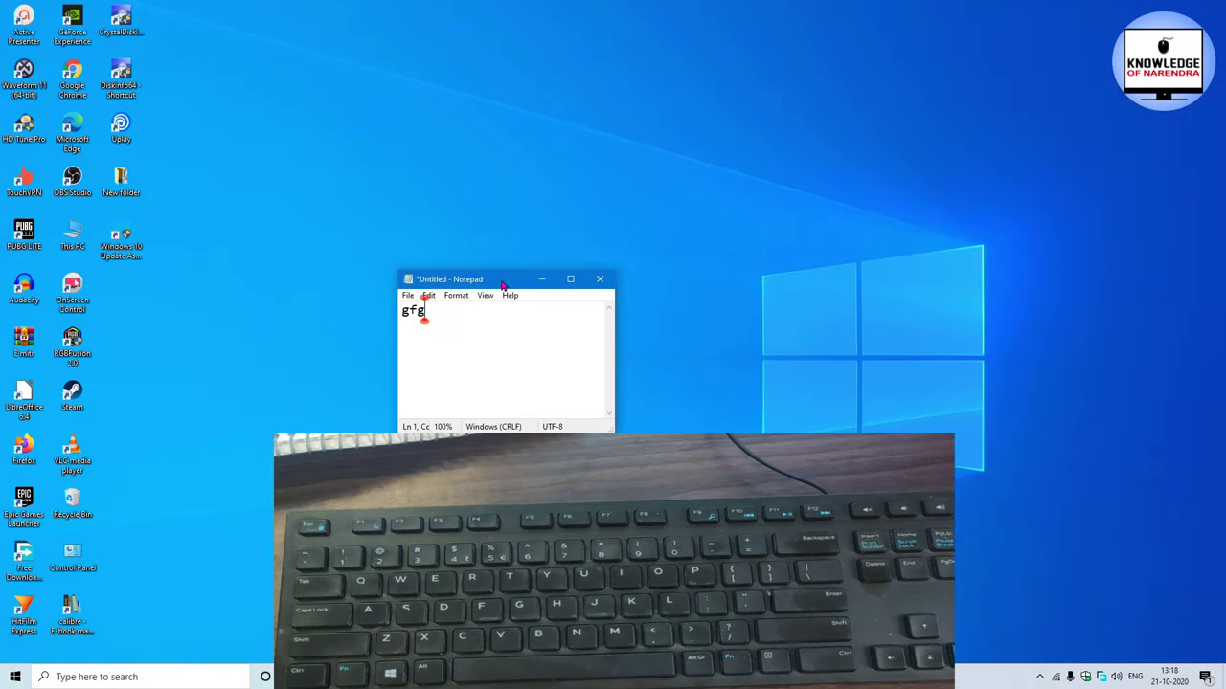
pyautogui.moveTo(497, 287); pyautogui.dragTo(542, 280)
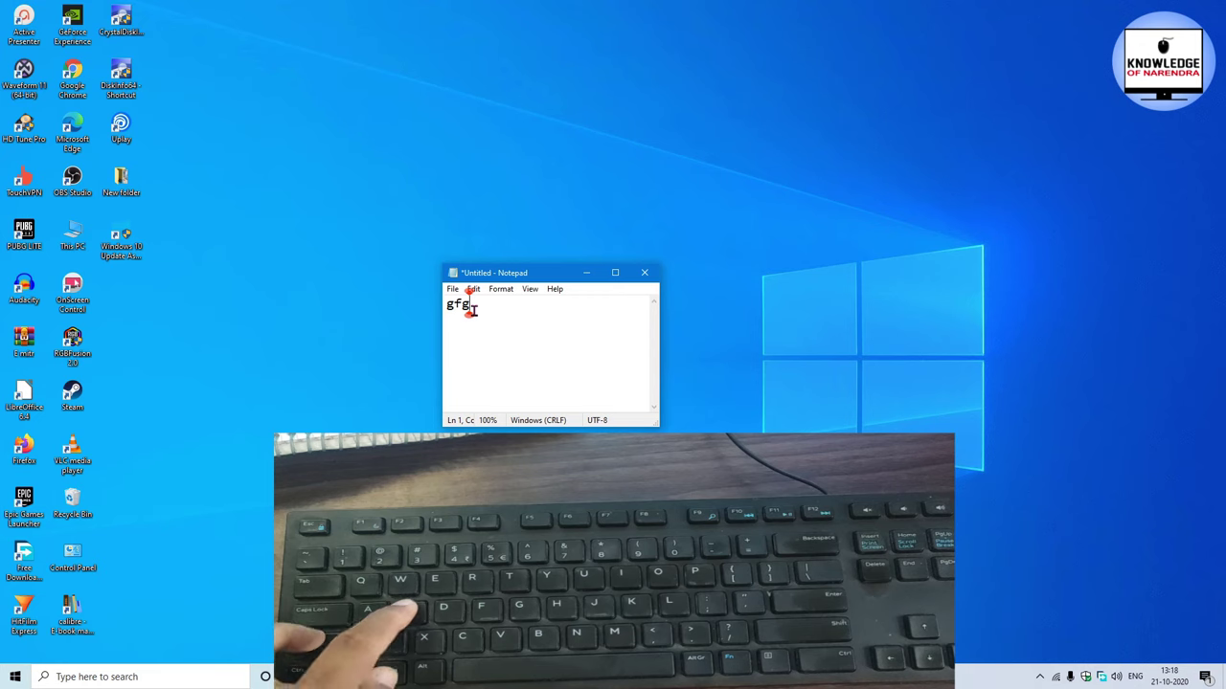
pyautogui.press('super+shift+s')
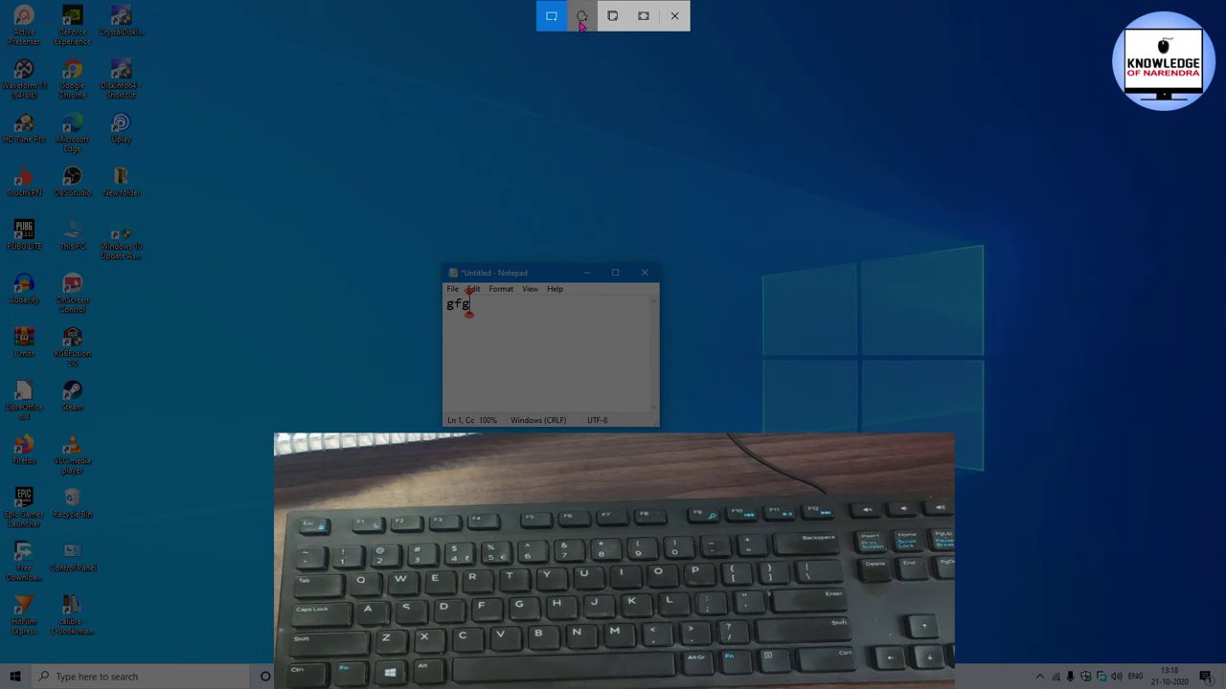
pyautogui.click(584, 19)
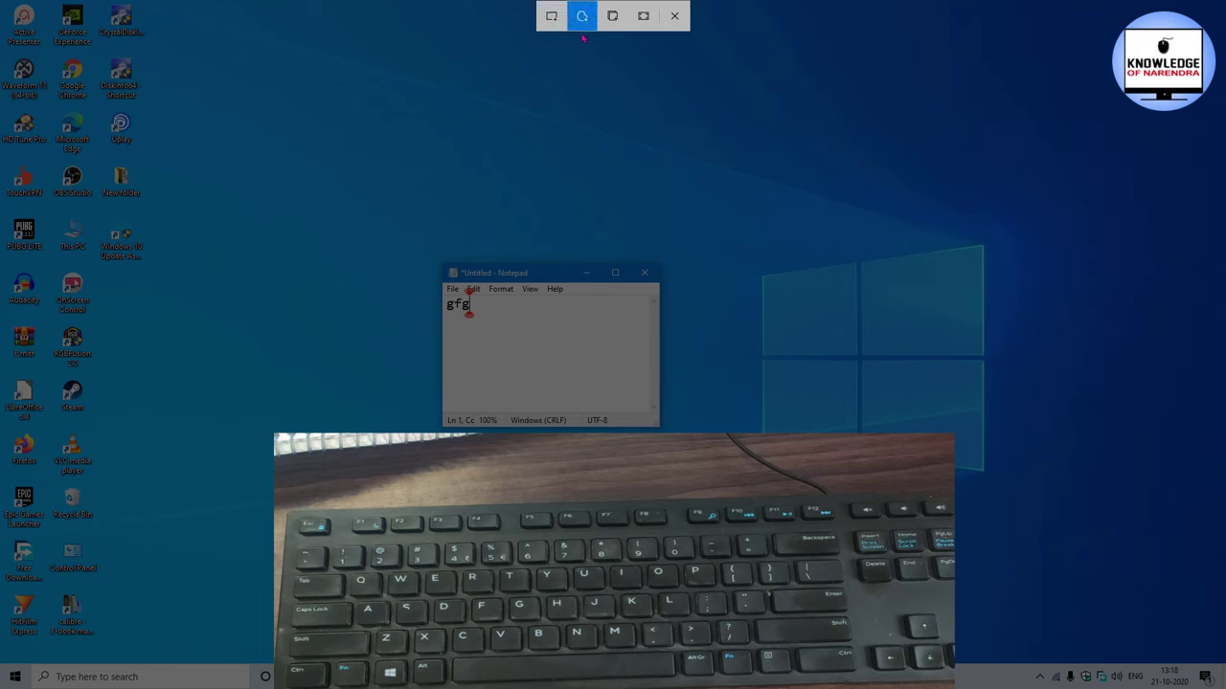
pyautogui.moveTo(642, 165)
pyautogui.mouseDown()
pyautogui.moveTo(676, 325)
pyautogui.moveTo(432, 259)
pyautogui.moveTo(479, 450)
pyautogui.moveTo(709, 426)
pyautogui.mouseUp()
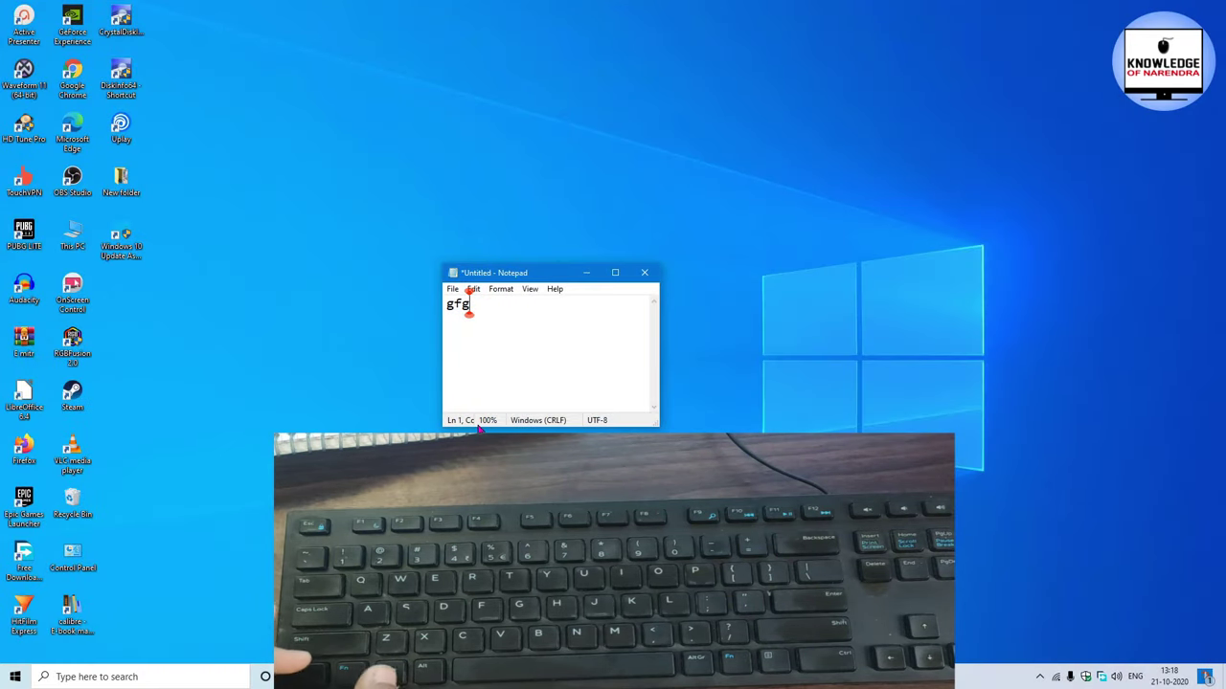
# Start another screen snip and try out the window and fullscreen snip modes.
pyautogui.press('super+shift+s')
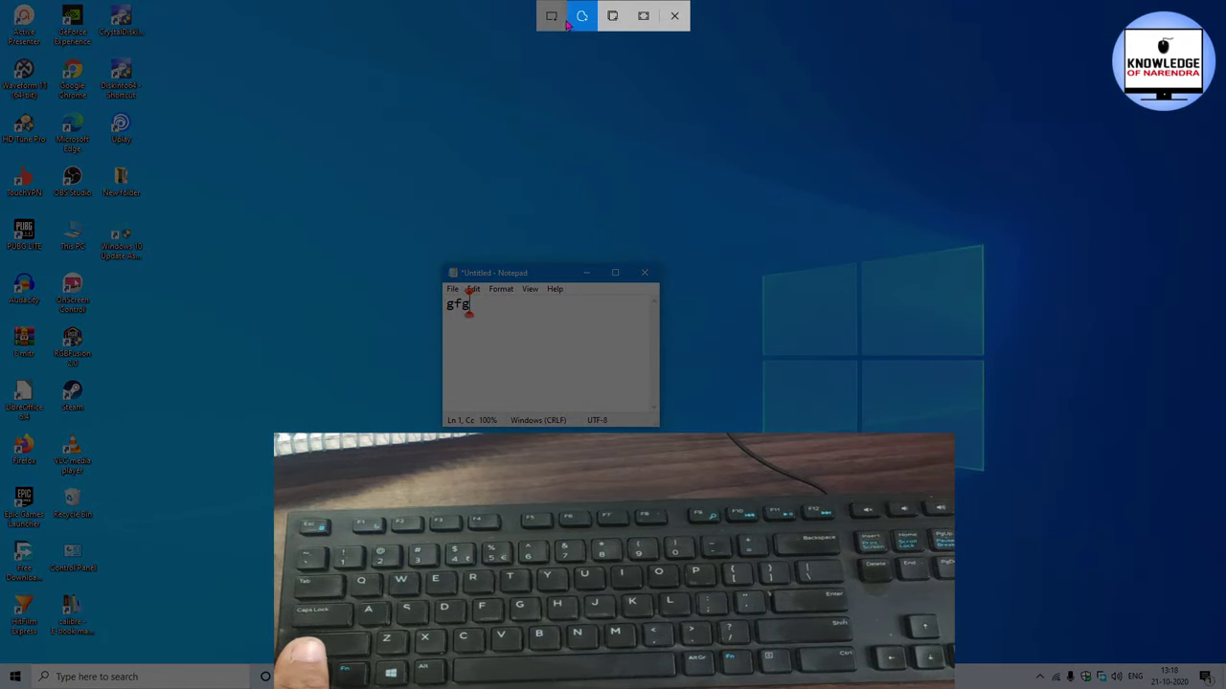
pyautogui.click(612, 19)
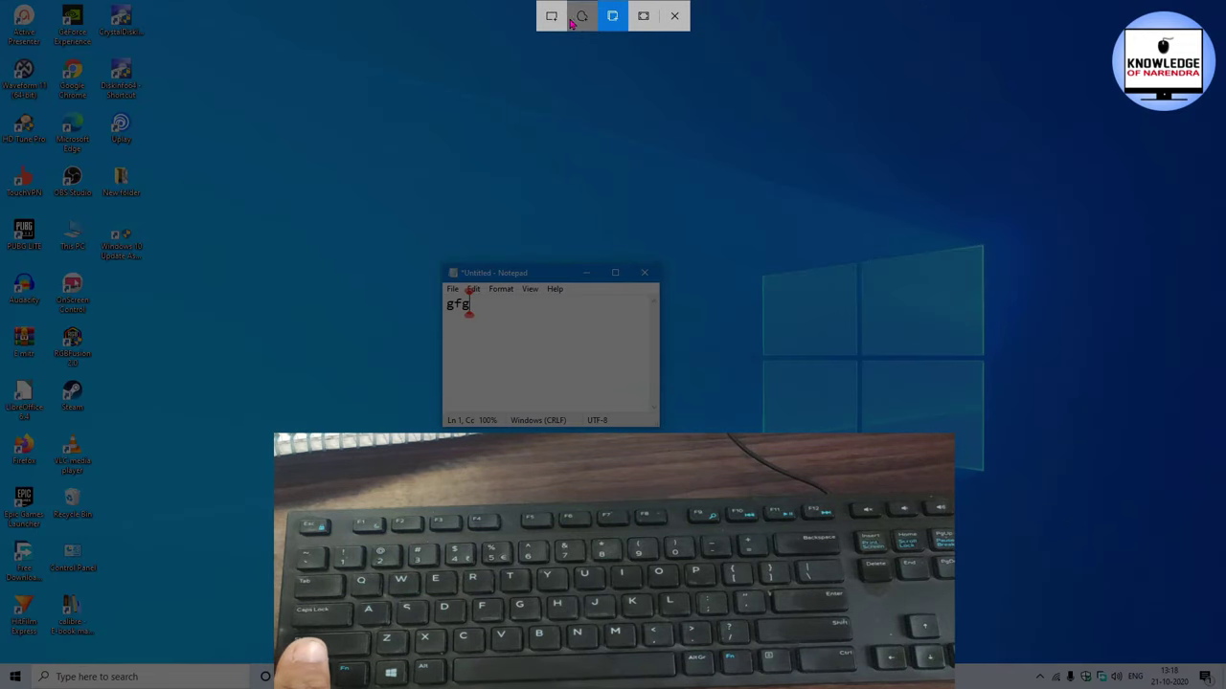
pyautogui.click(643, 19)
# View the freeform snip in Snip & Sketch from its notification, and close the viewer.
pyautogui.press('super+a')
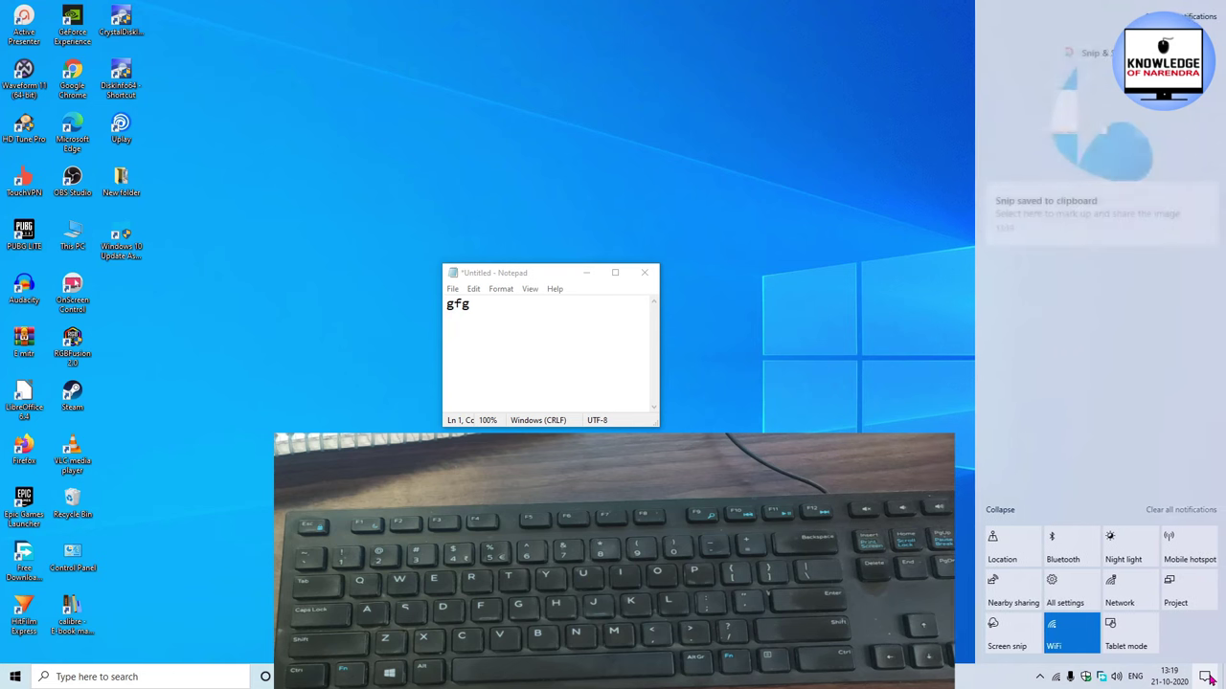
pyautogui.click(1083, 123)
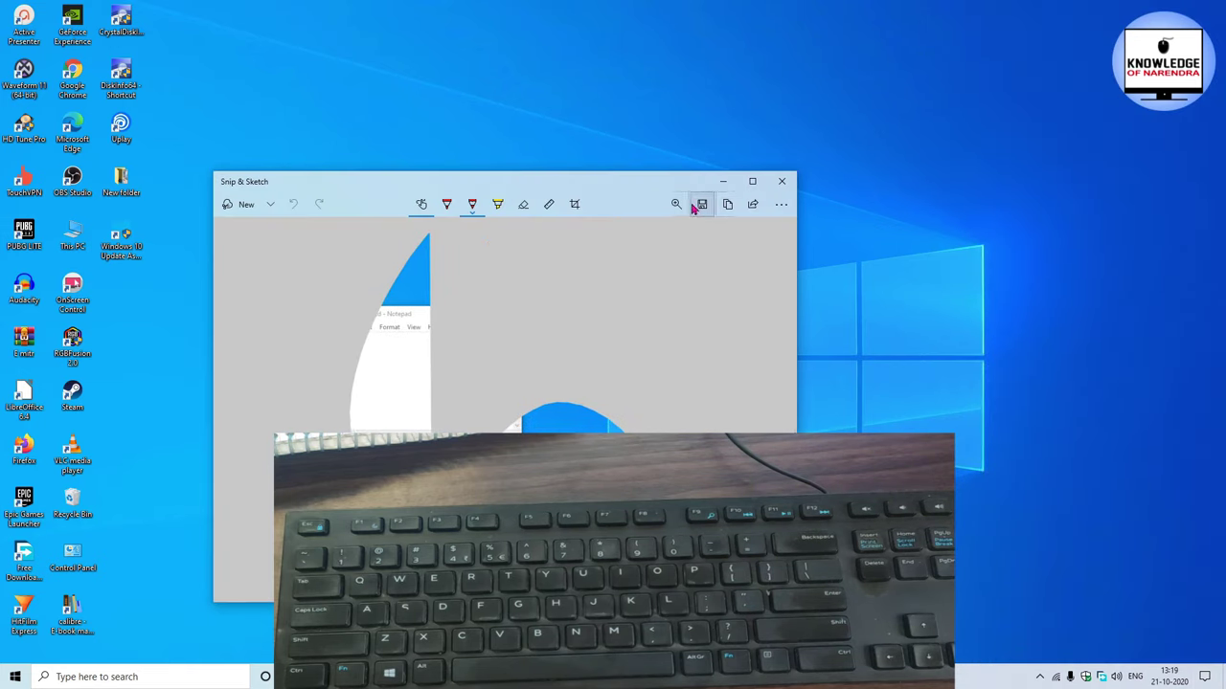
pyautogui.click(781, 182)
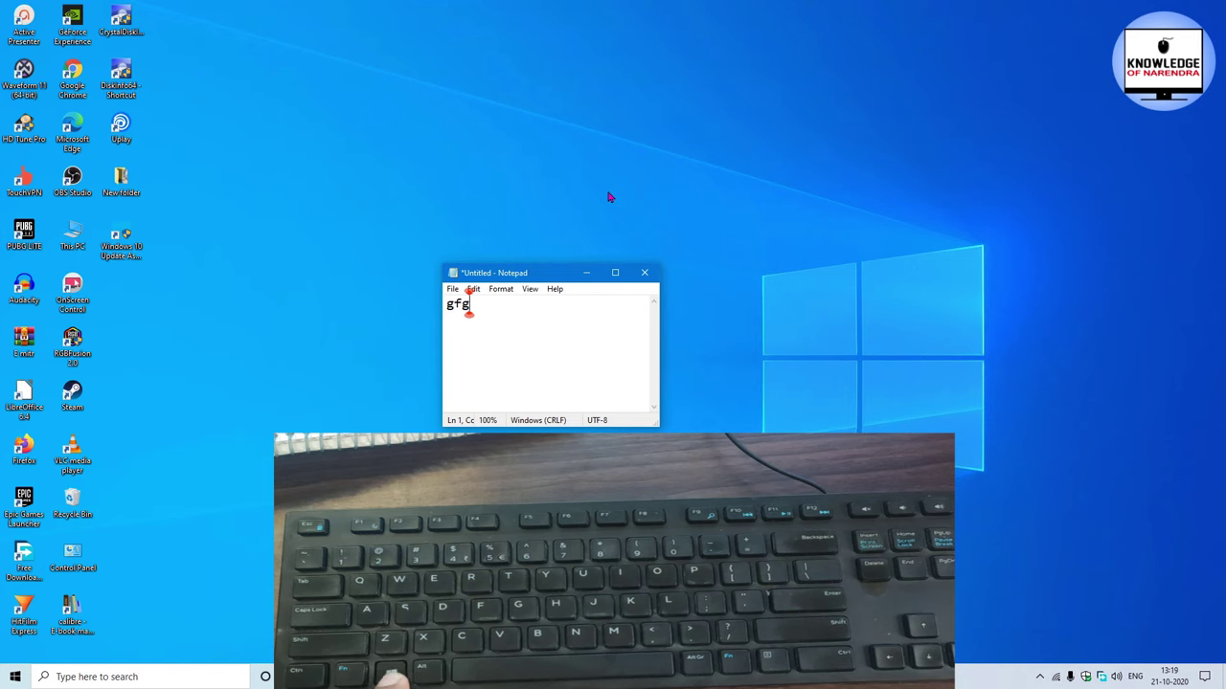
# Save a screenshot of the entire screen as an image file, and look up the Pictures folder under This PC.
pyautogui.press('super+Print')
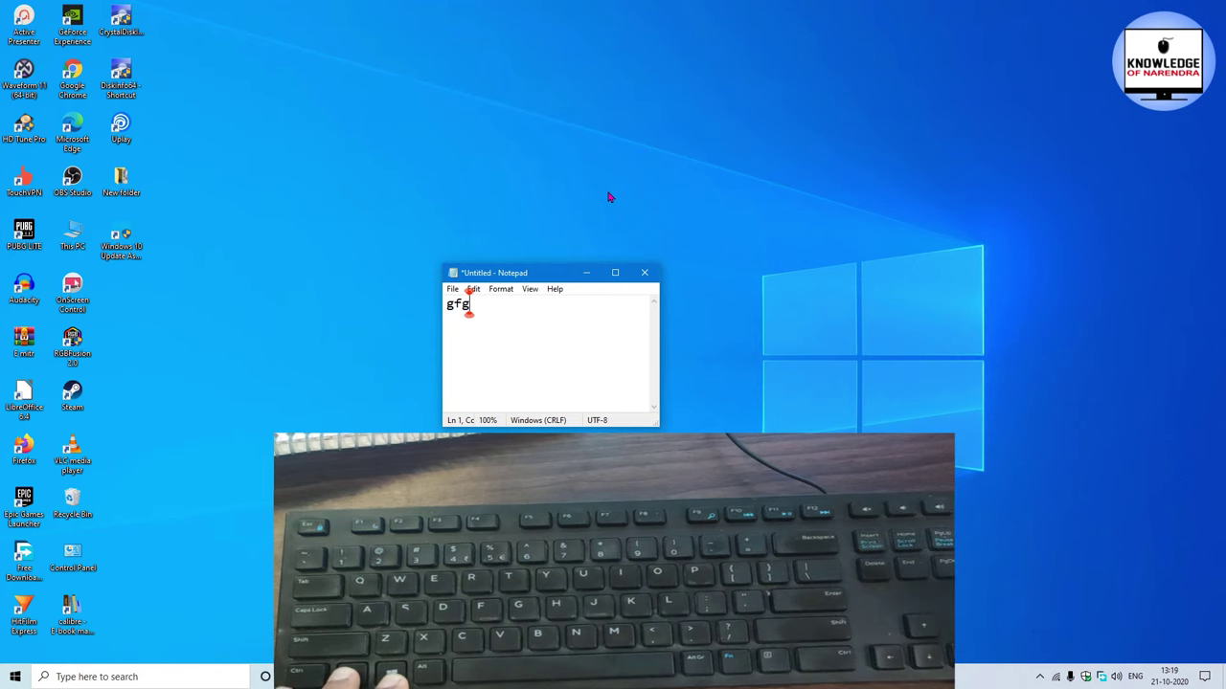
pyautogui.press('super+Print')
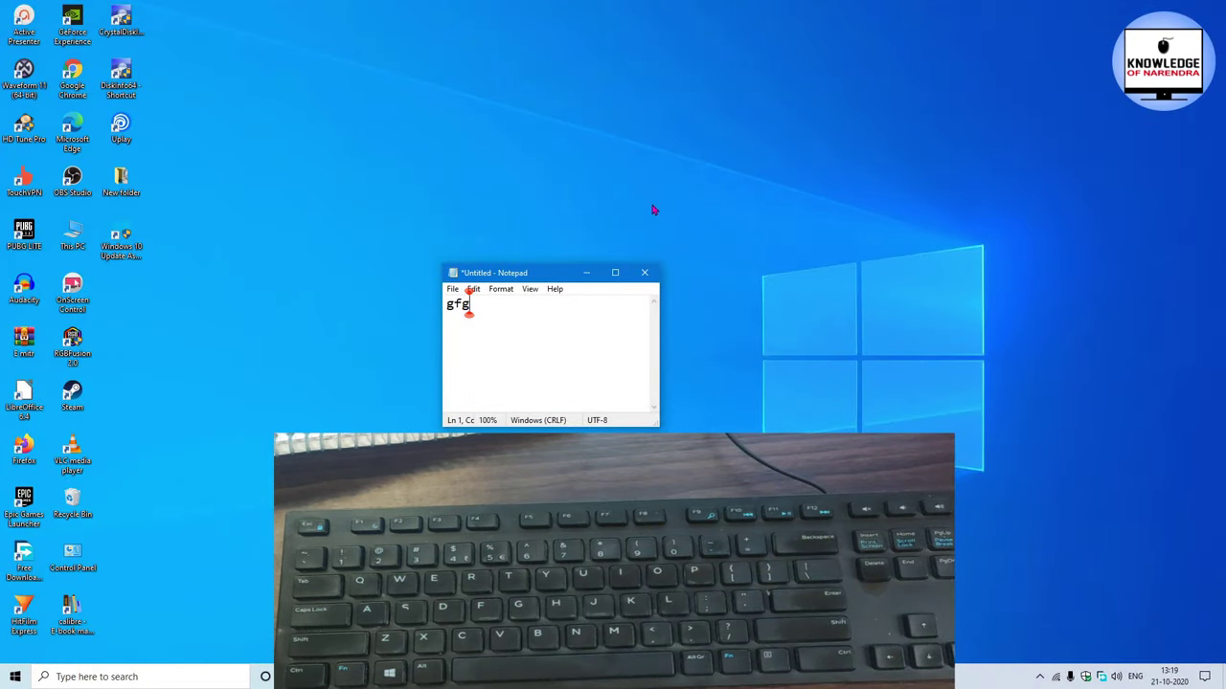
pyautogui.doubleClick(73, 232)
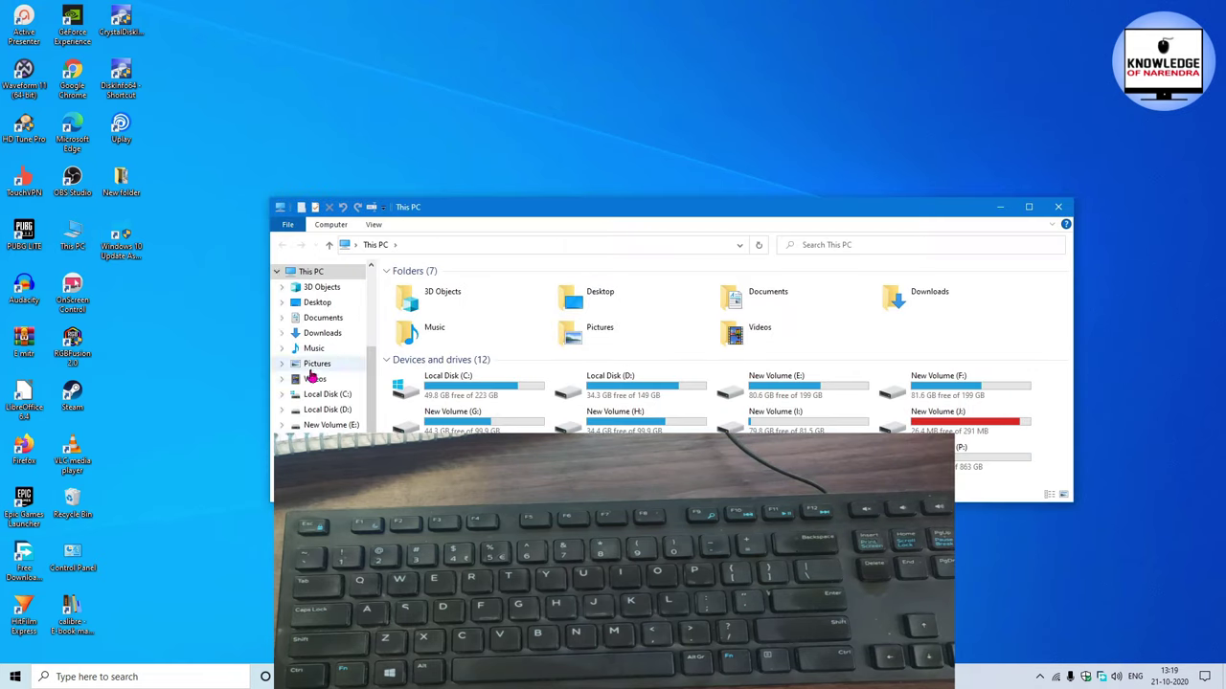
pyautogui.click(1058, 206)
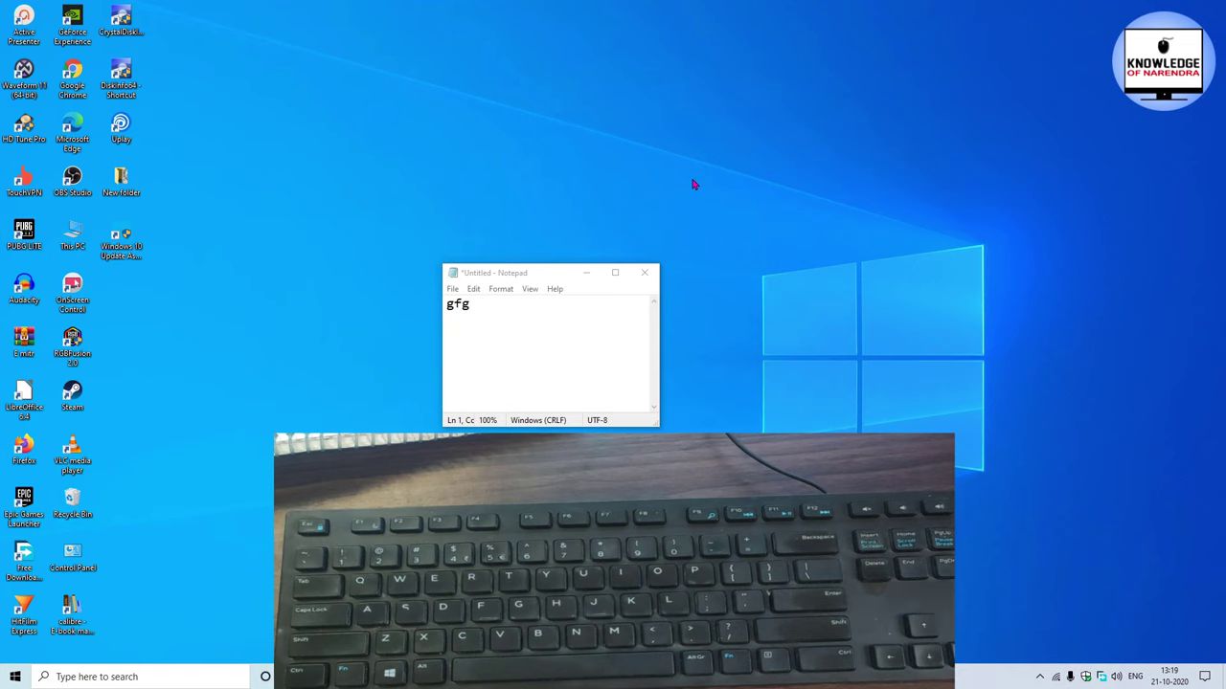
# Paste a clipboard screenshot of the whole screen into a maximized Paint window, and close Paint without saving.
pyautogui.press('Print')
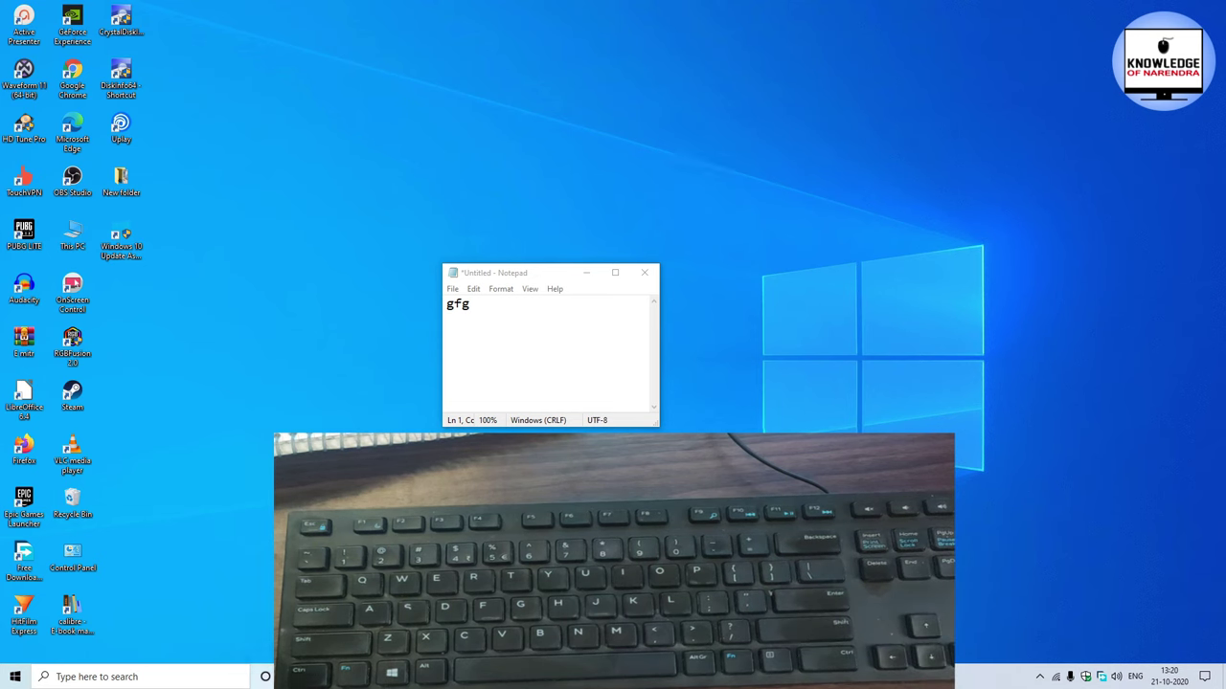
pyautogui.click(235, 680)
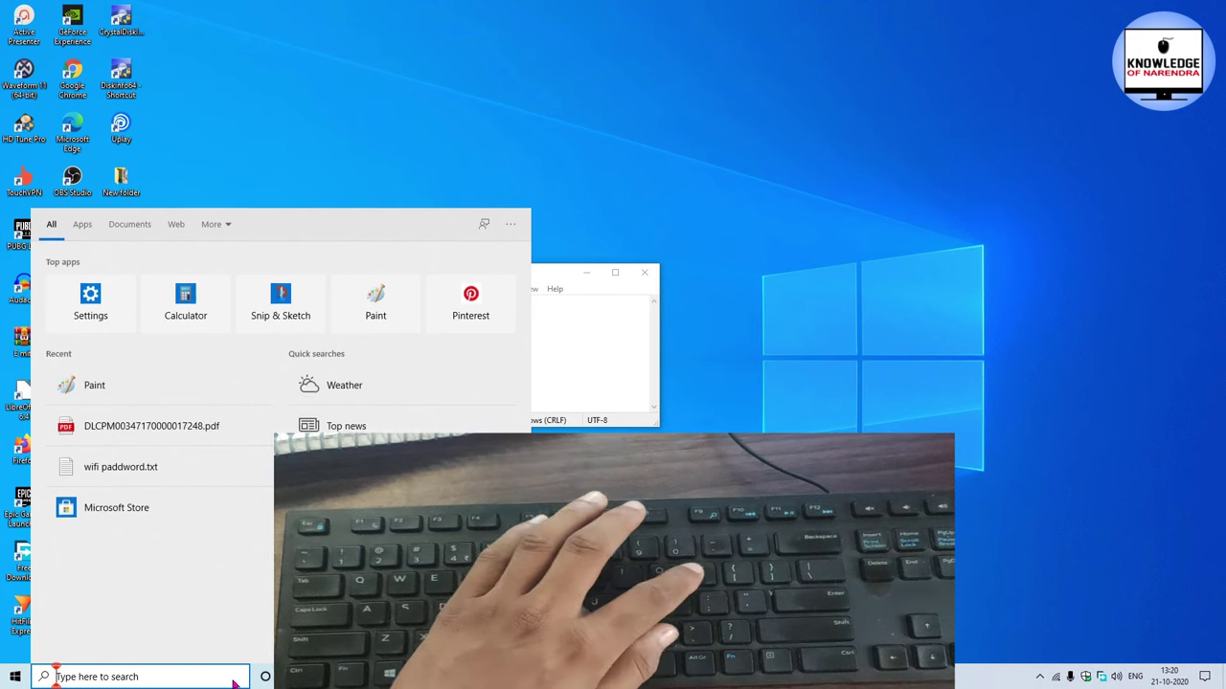
pyautogui.write('paint')
pyautogui.click(115, 285)
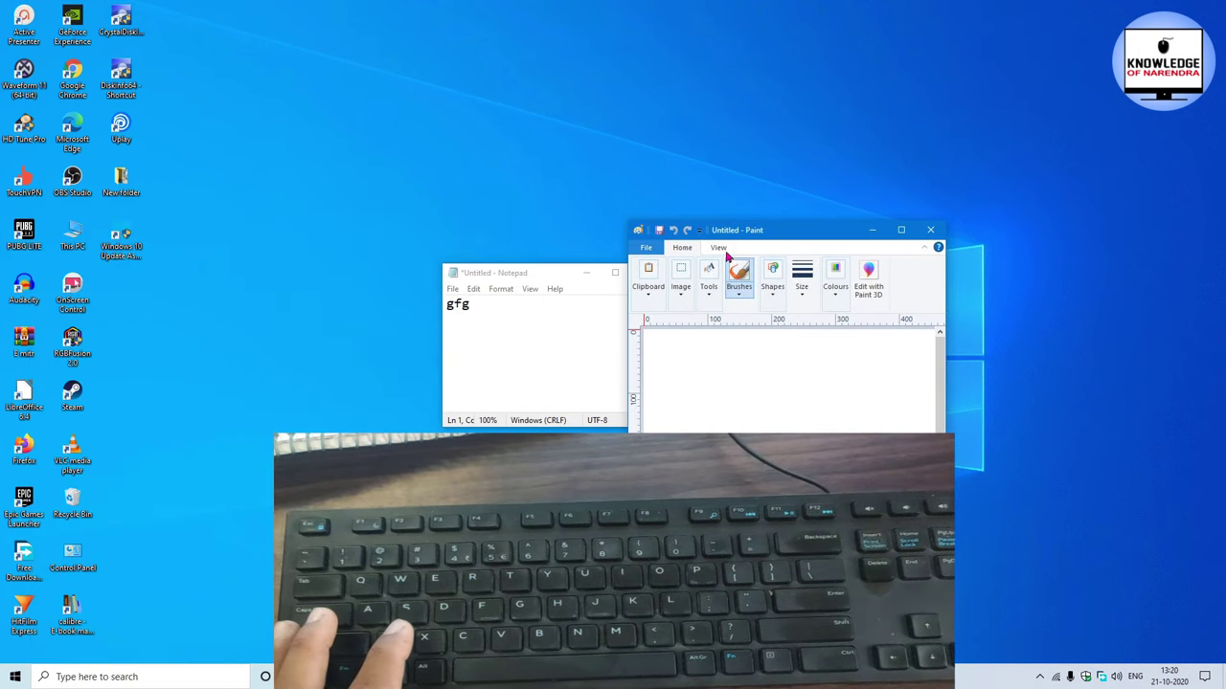
pyautogui.click(899, 231)
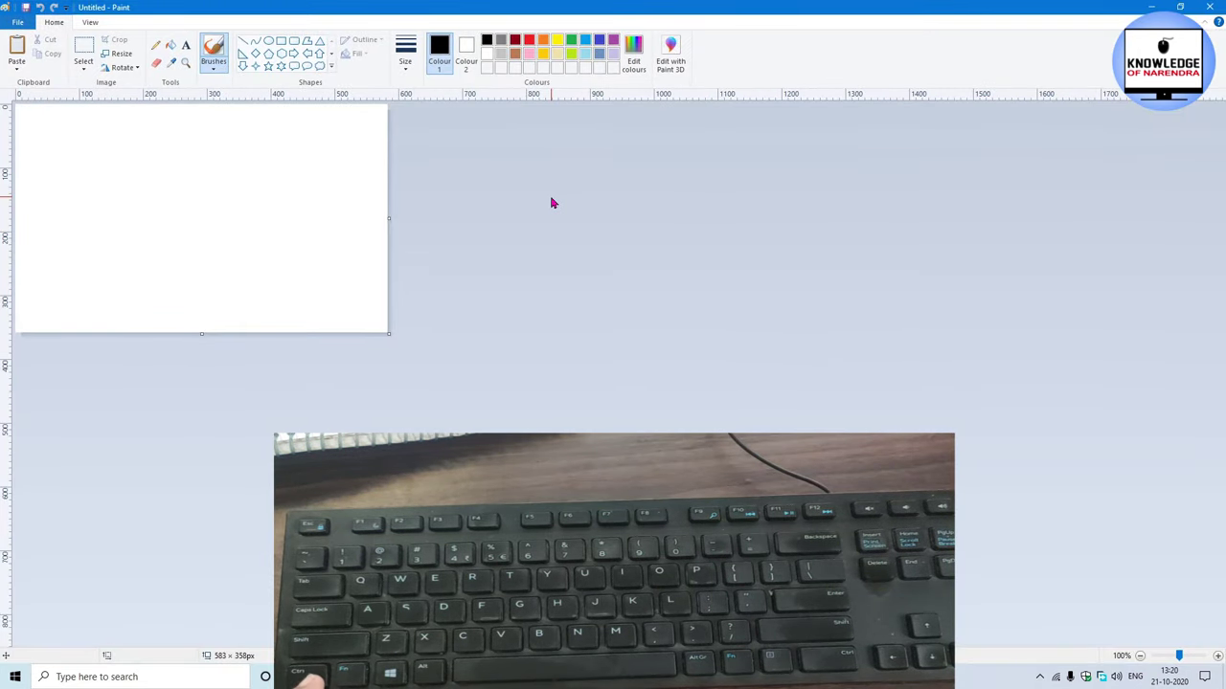
pyautogui.hotkey('ctrl', 'v')
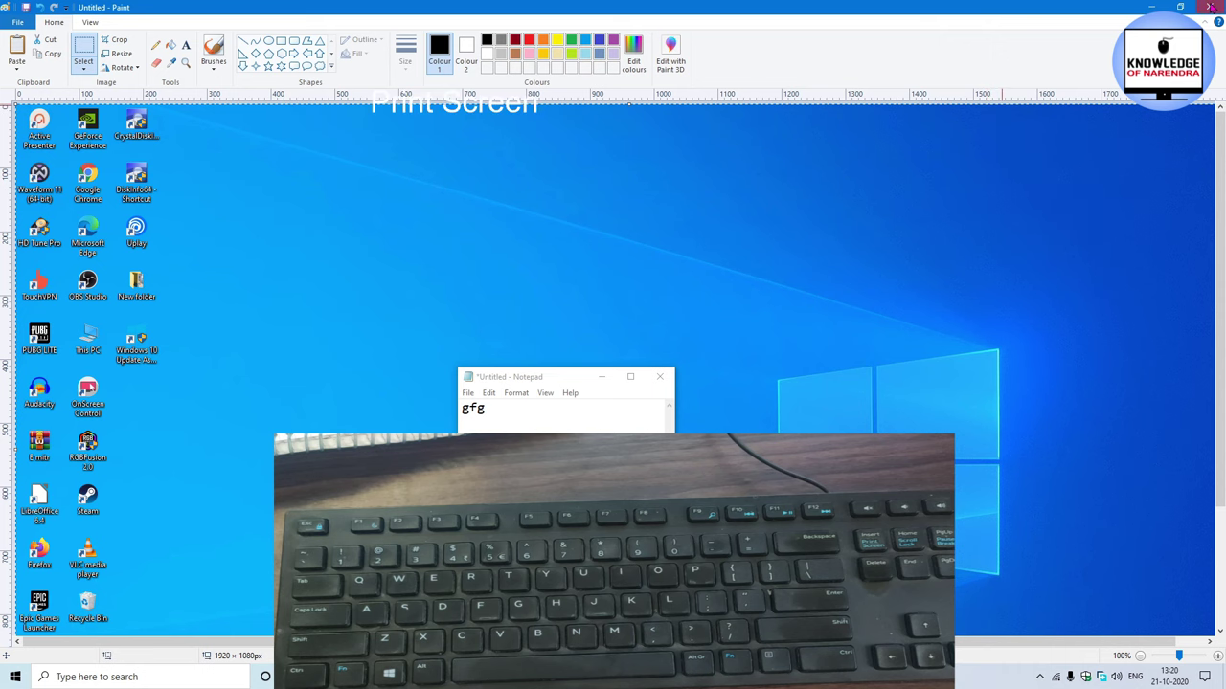
pyautogui.click(1209, 7)
pyautogui.click(634, 338)
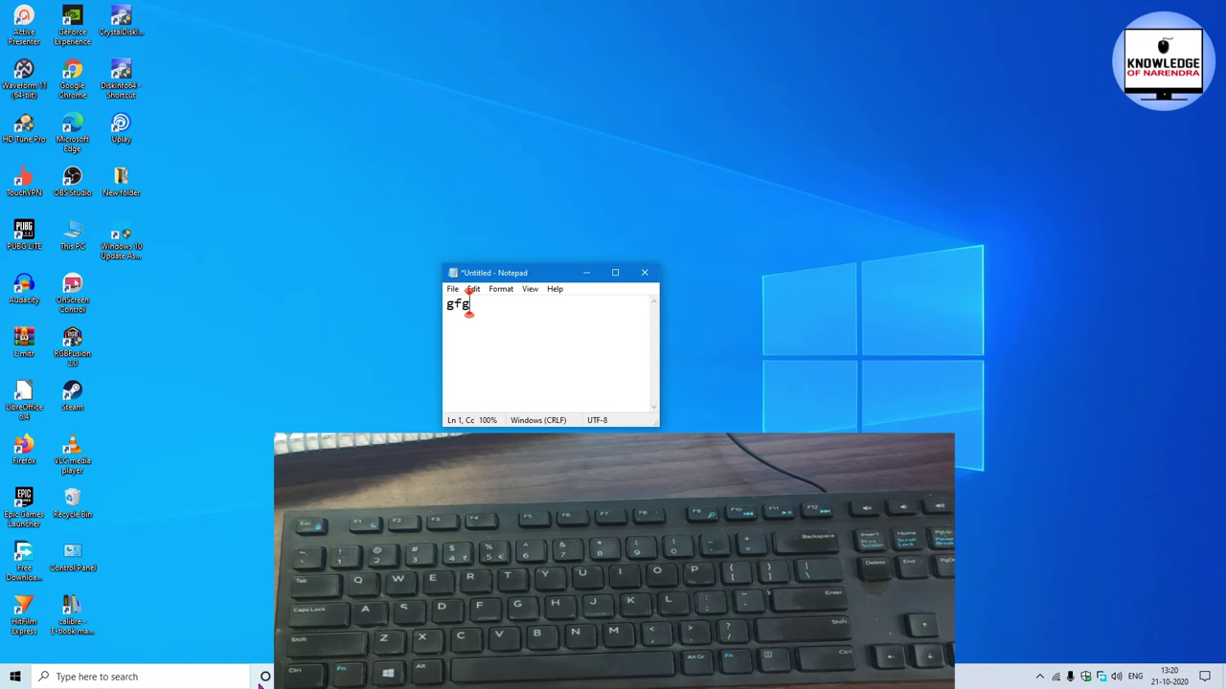
# Open a new Paint image and paste the screenshot from the clipboard into it.
pyautogui.press('super')
pyautogui.write('p')
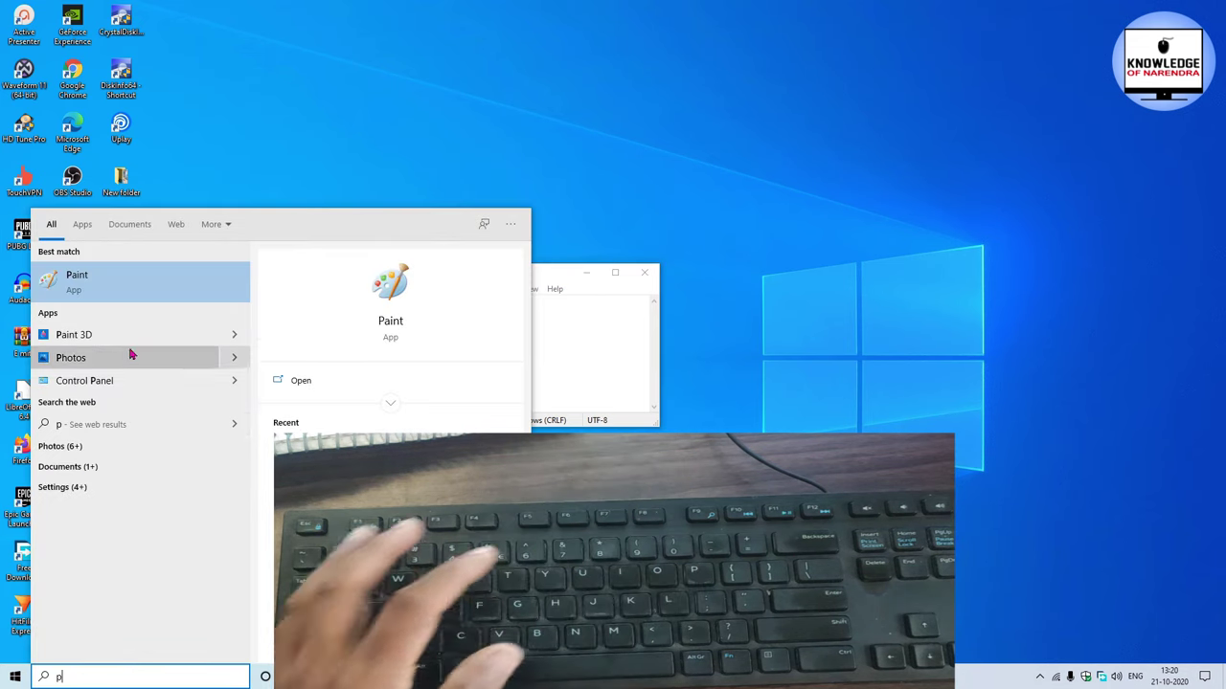
pyautogui.click(105, 288)
pyautogui.hotkey('ctrl', 'v')
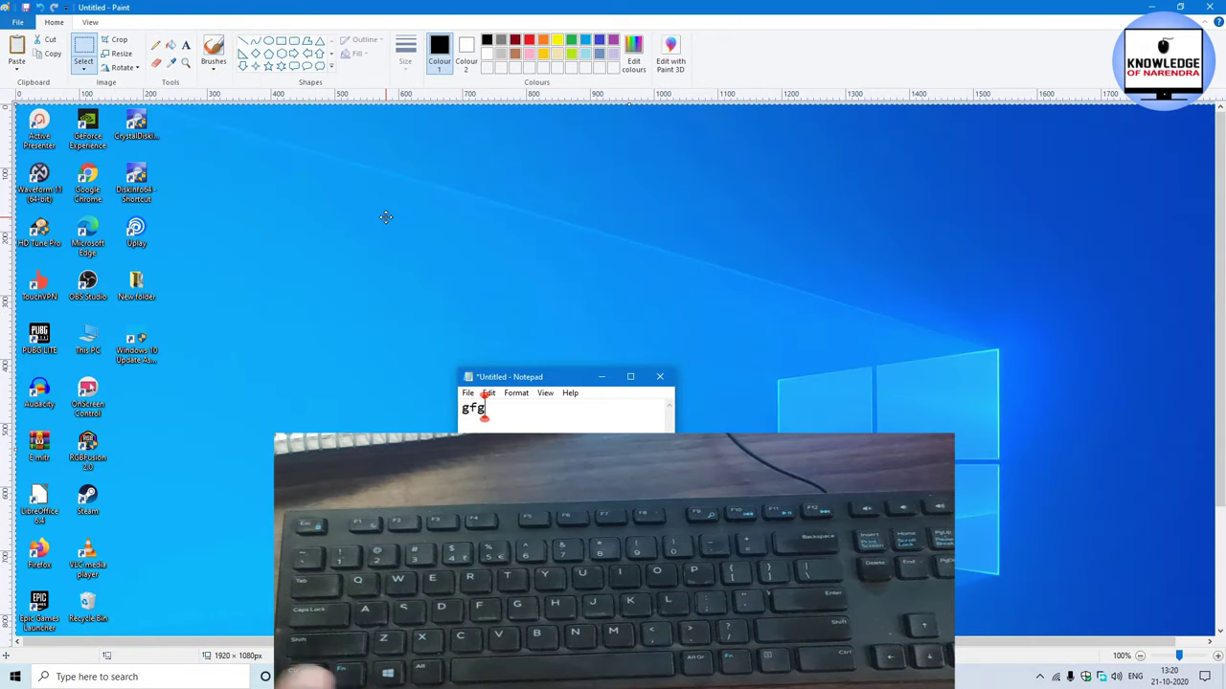